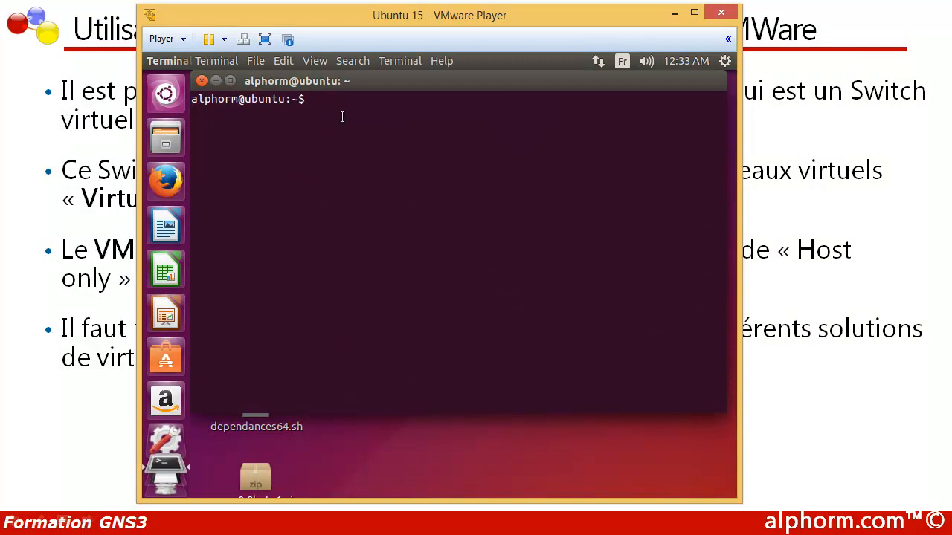
- Run ifconfig in the Ubuntu terminal and highlight the eth0 interface's IPv4 address
text(ifconfig)
key(Return)
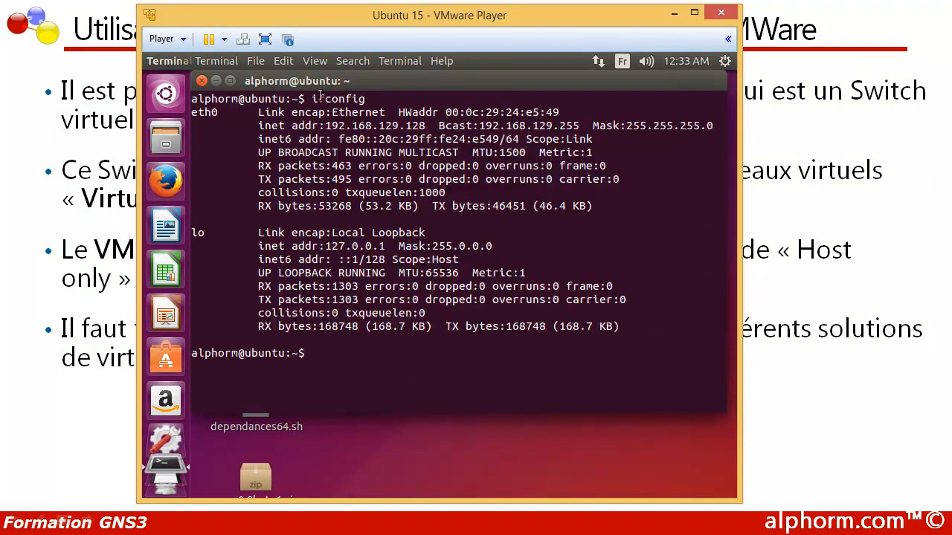
drag(324, 125, 430, 126)
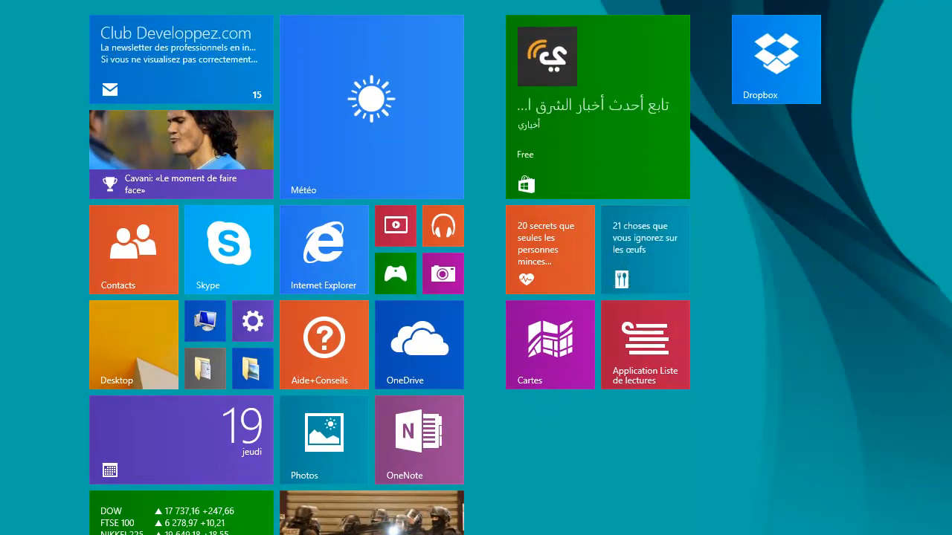
- Open the Virtual Network Editor on the host machine and review the subnet settings of the host-only network VMnet1
text(vir)
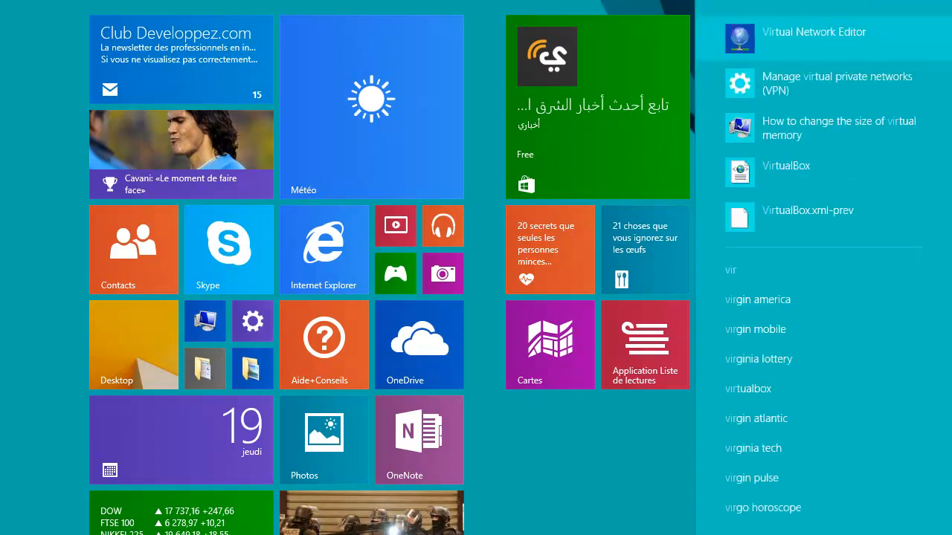
click(739, 38)
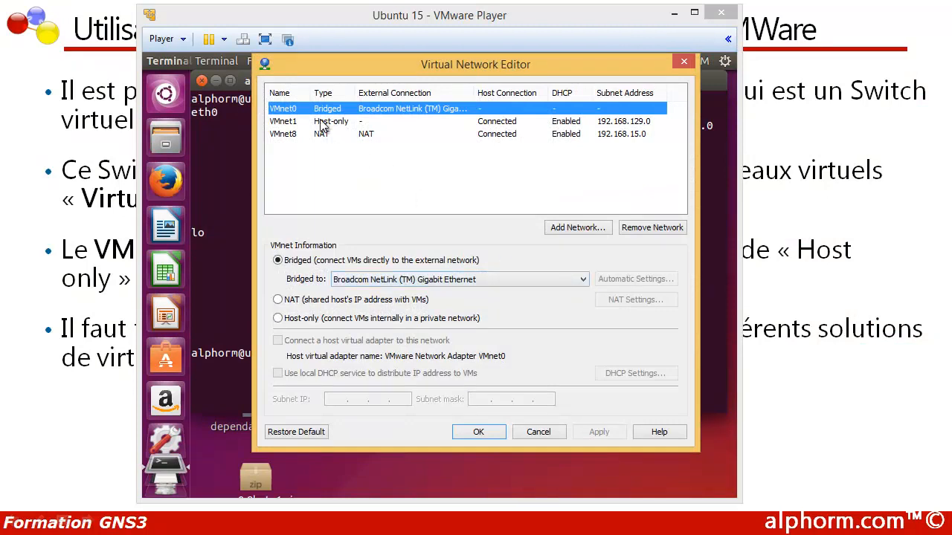
click(321, 122)
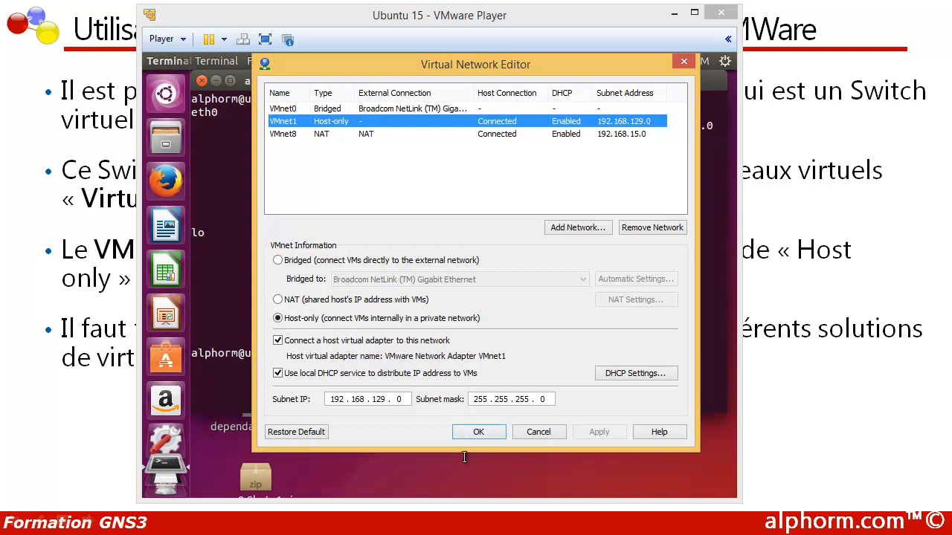
click(471, 431)
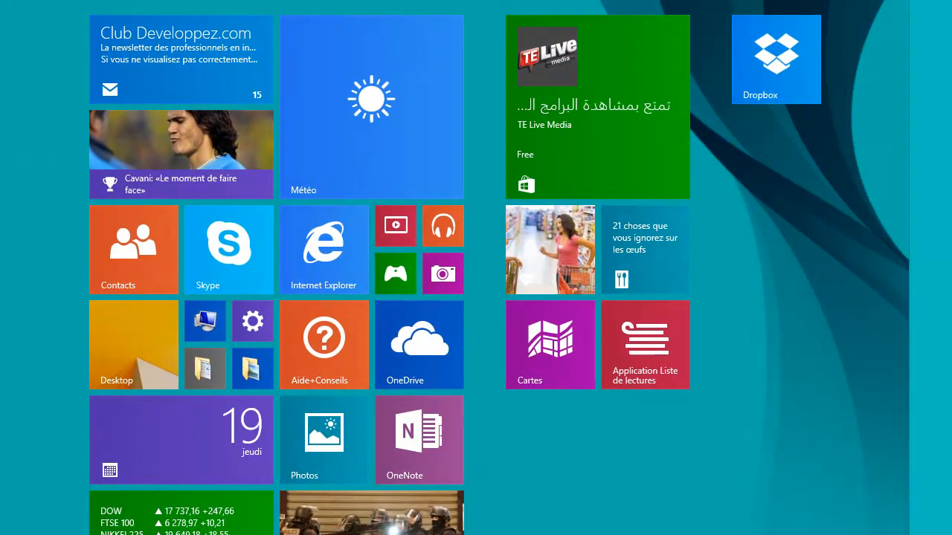
- Launch GNS3 and proceed to an empty workspace with an unsaved project
text(gns3)
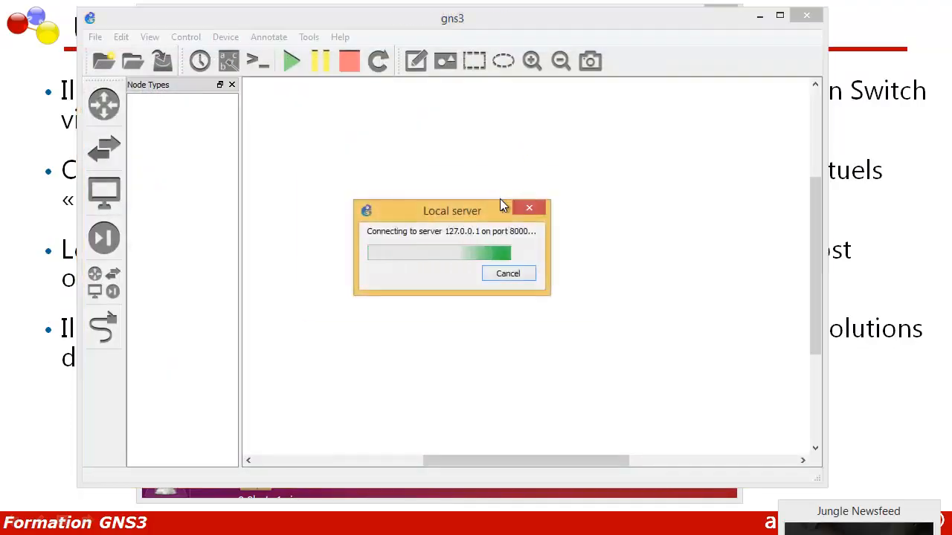
click(570, 189)
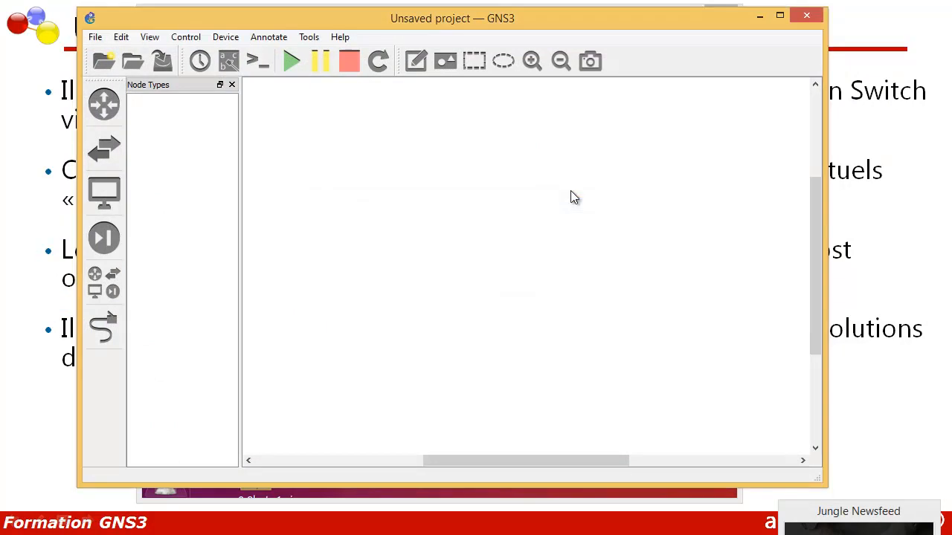
drag(503, 455, 477, 453)
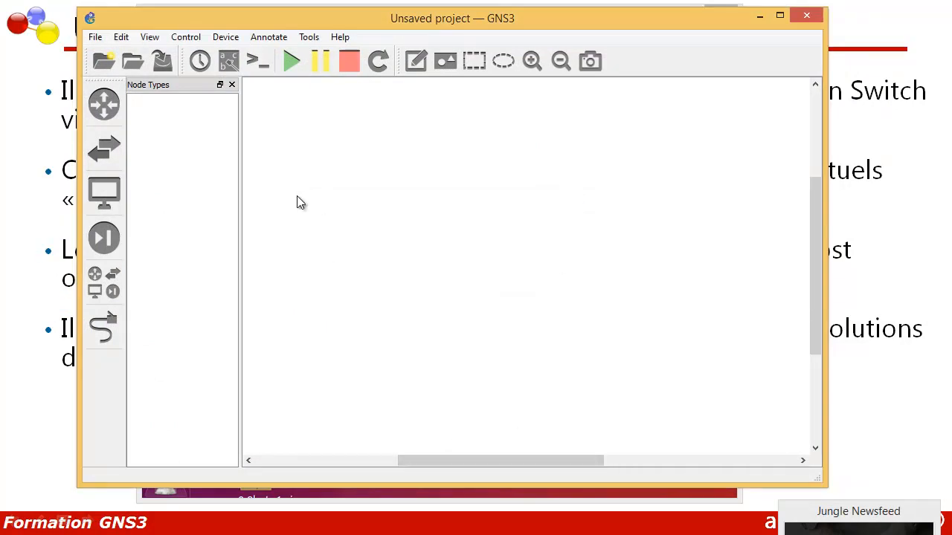
- Add a Host end device to the upper part of the empty topology
click(106, 278)
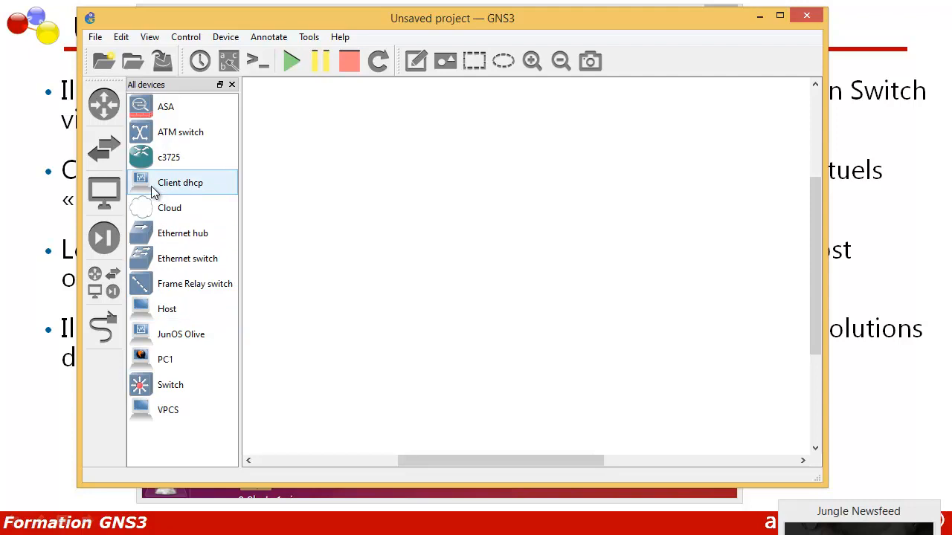
click(104, 192)
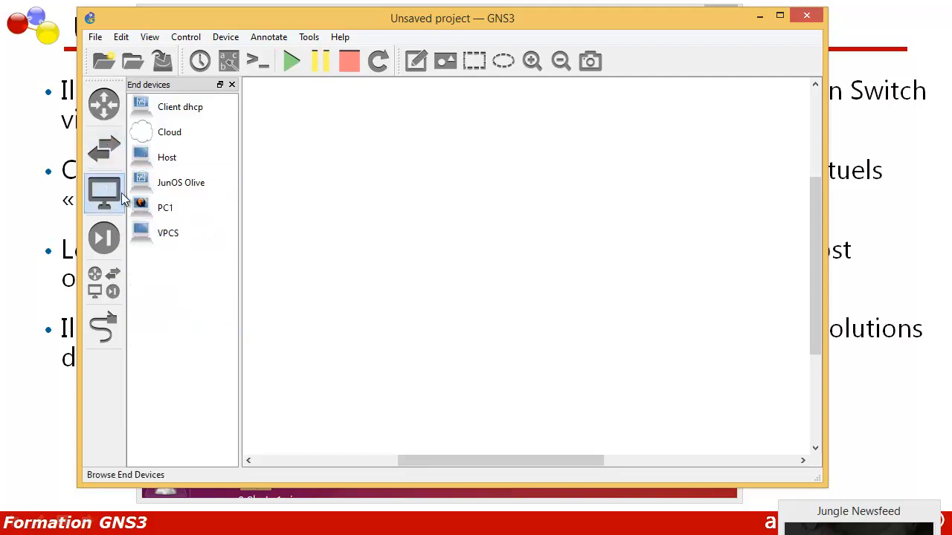
drag(148, 163, 412, 168)
click(431, 273)
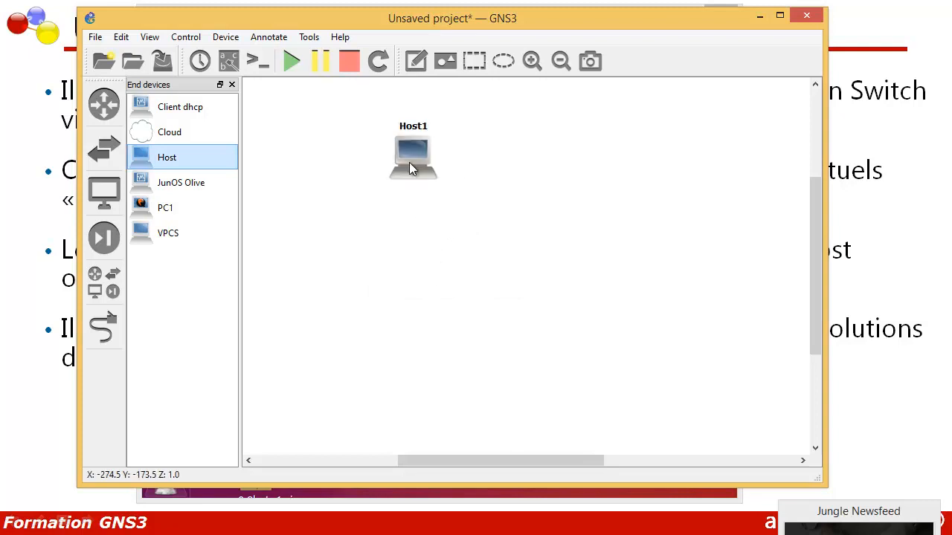
- Change the hostname of the Host device to Linux
right_click(413, 168)
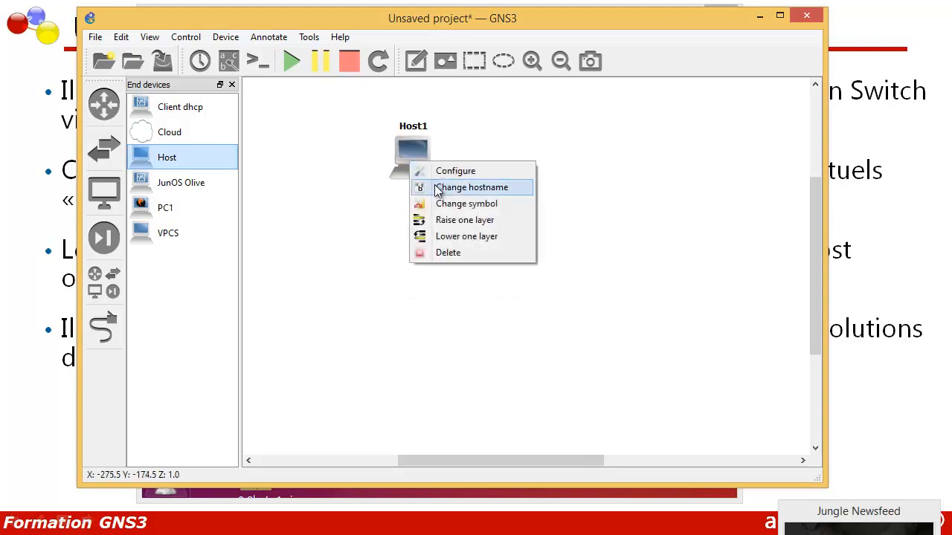
click(436, 187)
text(Linux)
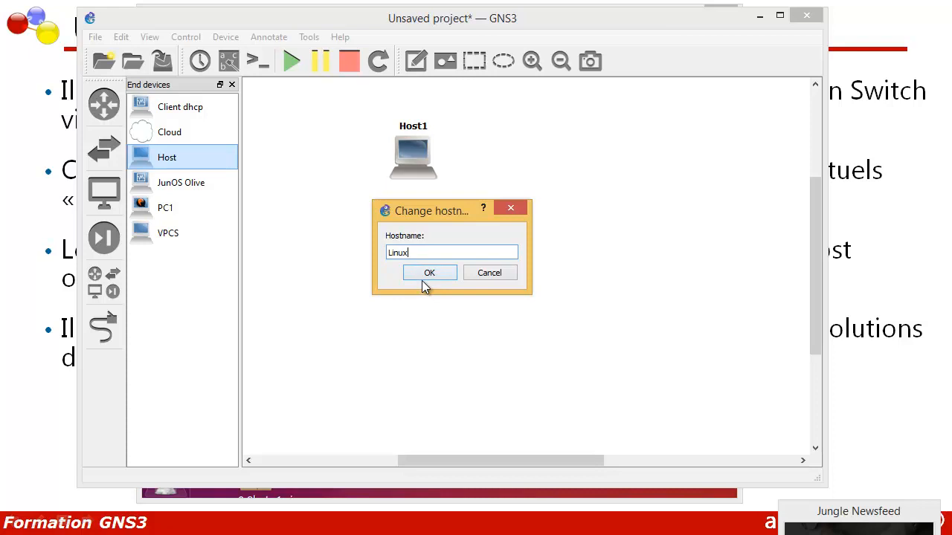
click(429, 273)
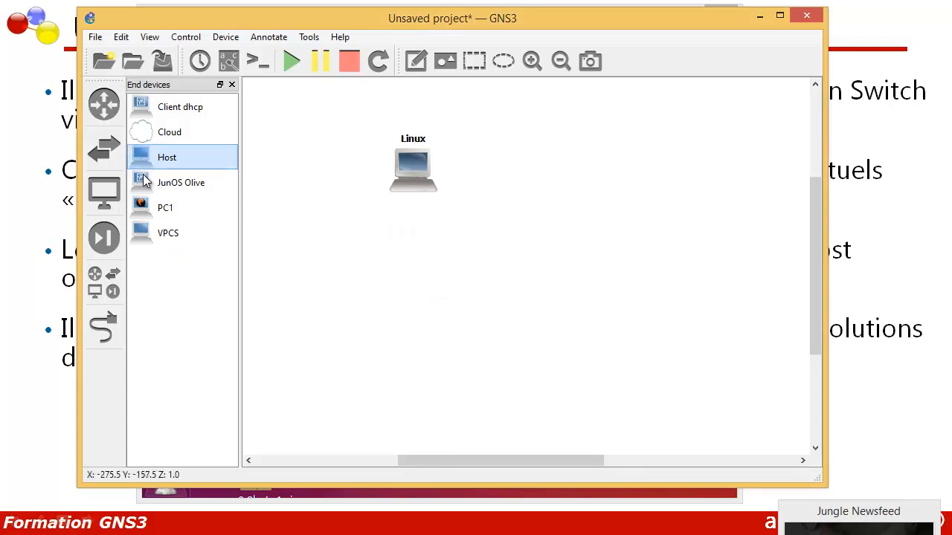
- Add an Ethernet switch below the Linux host and a VPCS device to the lower right of the switch
click(106, 282)
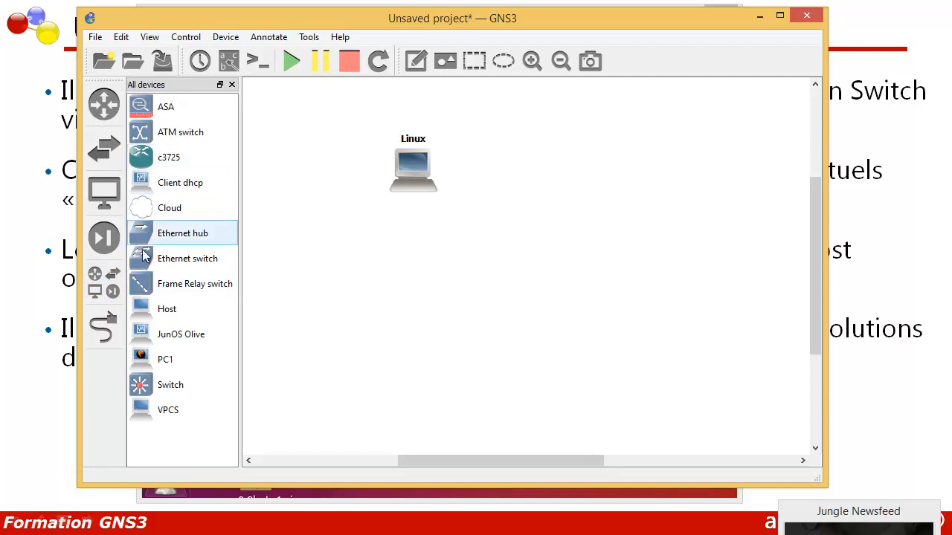
drag(160, 260, 518, 248)
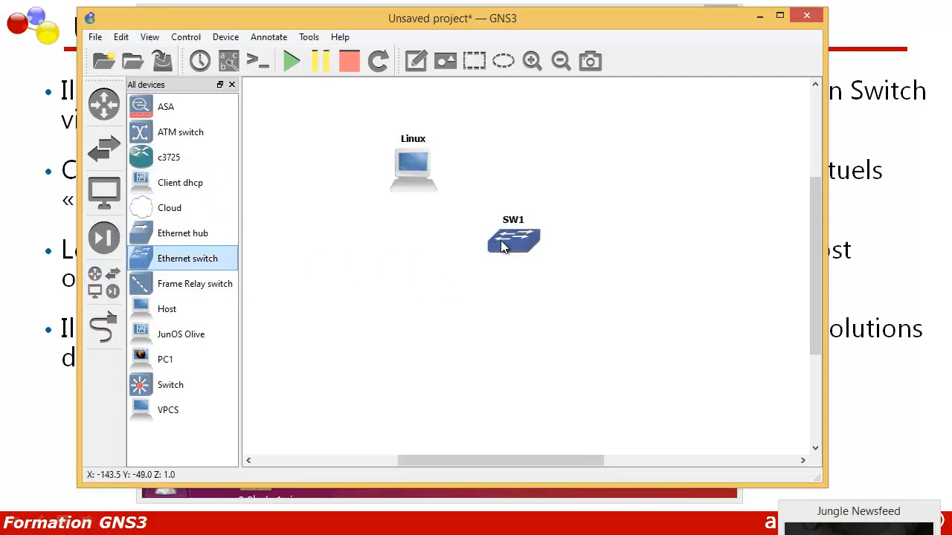
drag(183, 406, 596, 352)
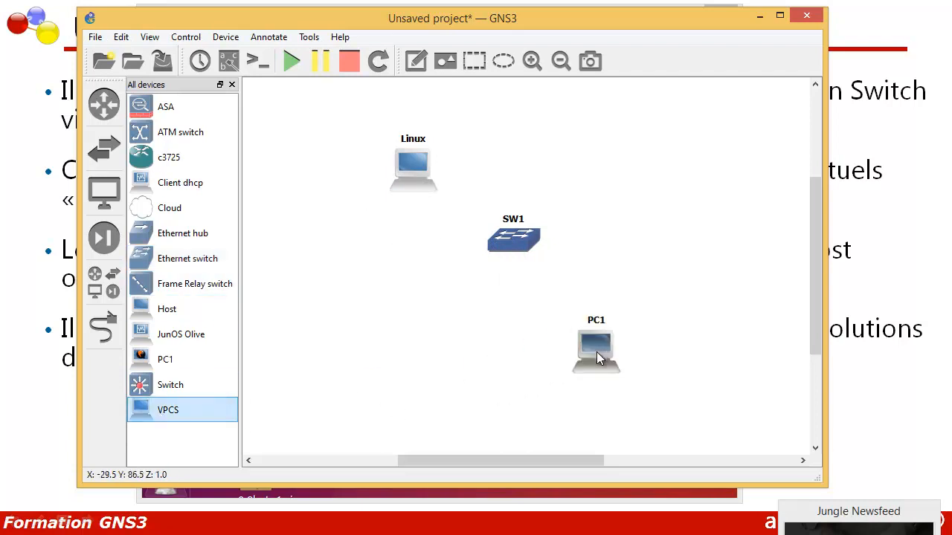
- Link PC1 to port 1 of switch SW1
right_click(591, 345)
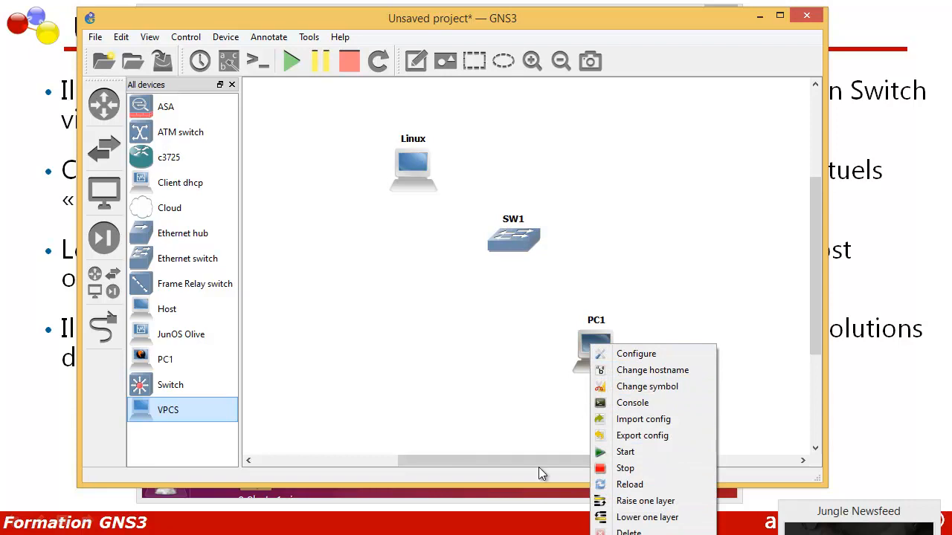
click(104, 326)
click(104, 326)
click(594, 356)
click(631, 364)
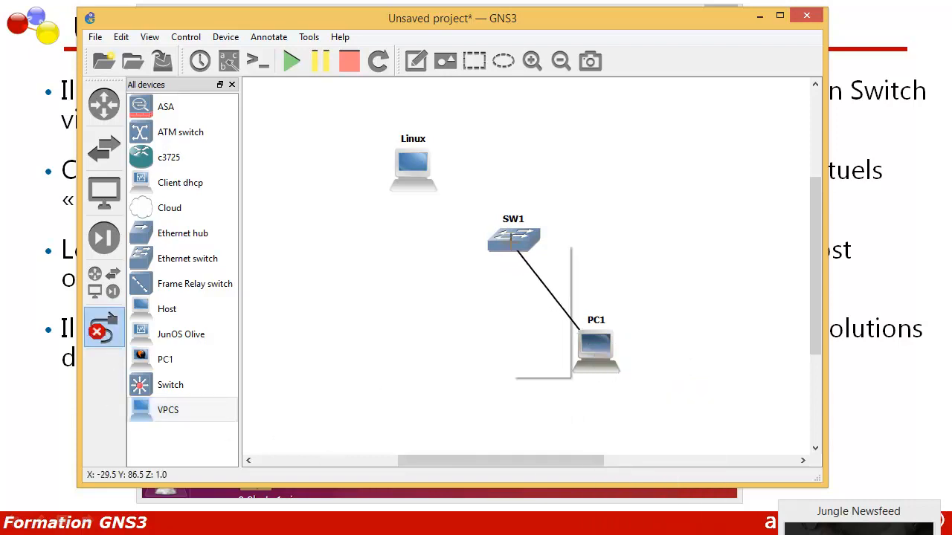
click(513, 243)
click(525, 257)
- Link port 2 of SW1 to the Linux host's VMware Network Adapter VMnet1 interface and leave link mode
click(502, 242)
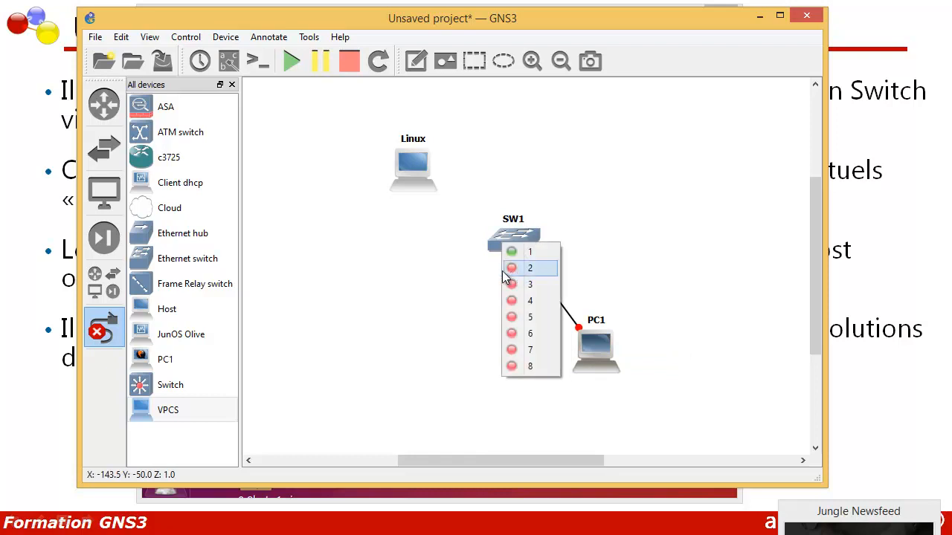
click(518, 271)
click(495, 240)
click(513, 265)
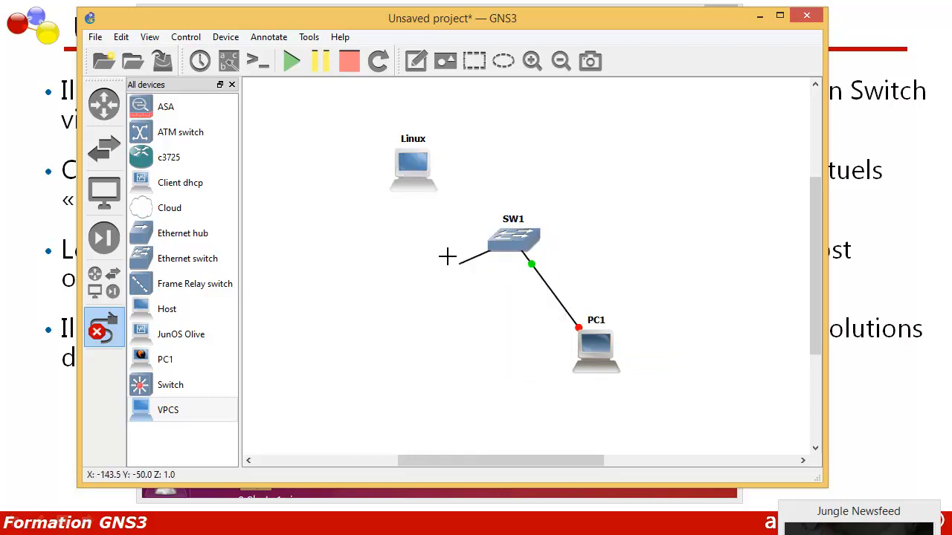
click(427, 186)
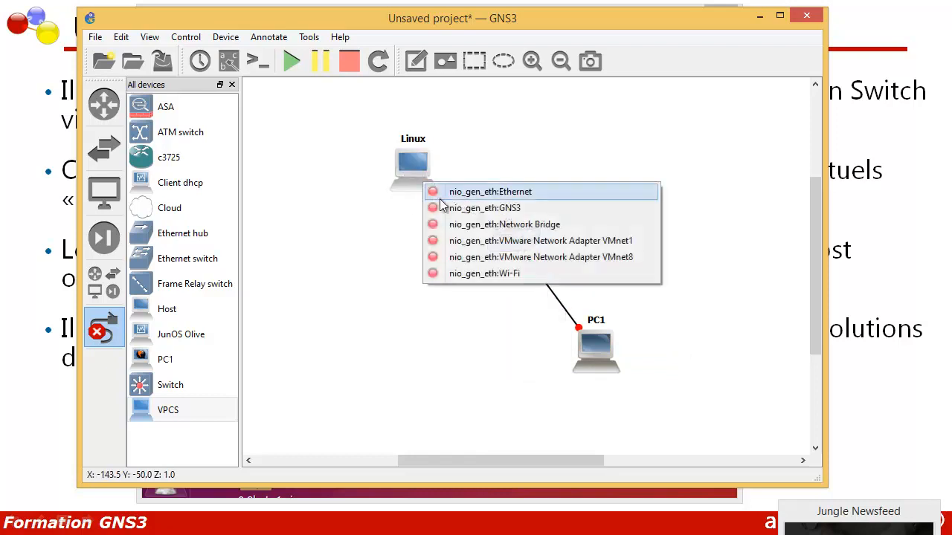
click(467, 243)
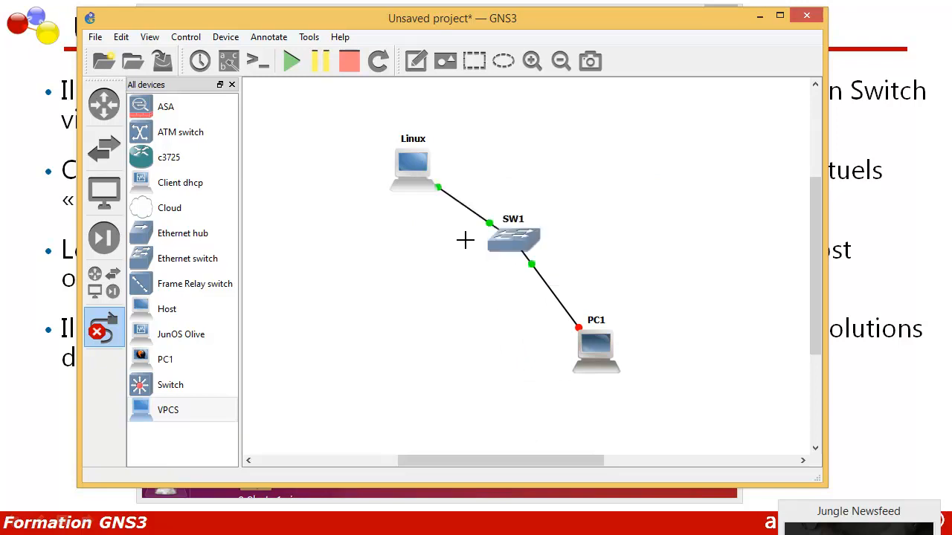
click(105, 338)
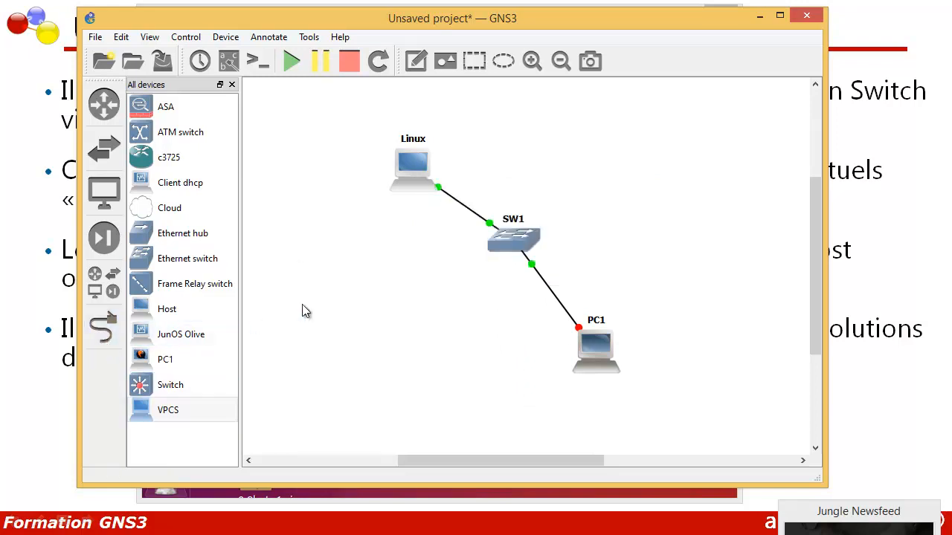
- Shift the Linux host slightly upward in the topology and start PC1
drag(414, 166, 407, 152)
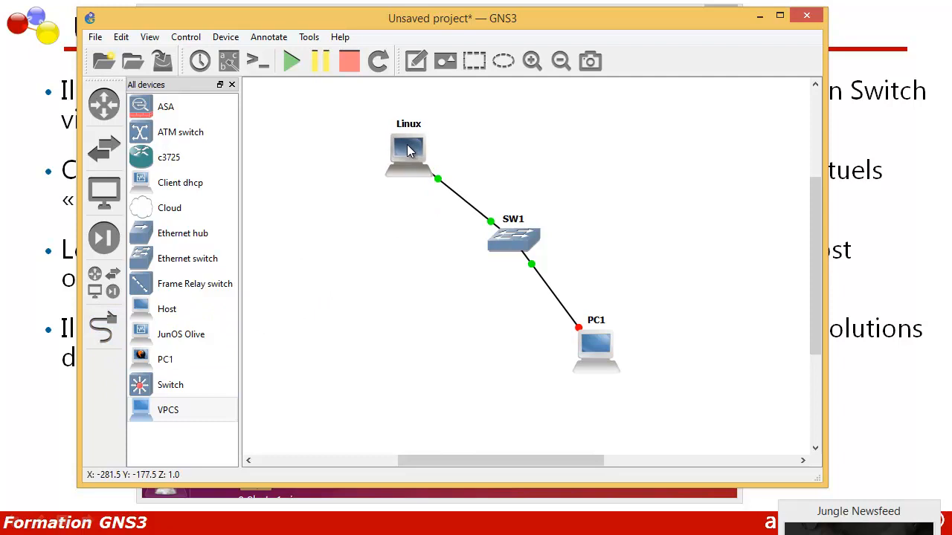
mouse_move(407, 153)
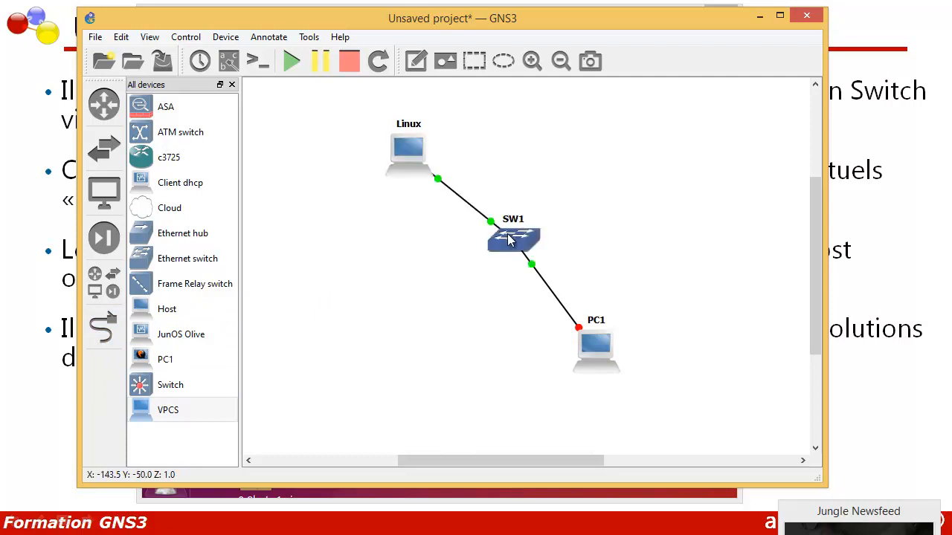
right_click(589, 340)
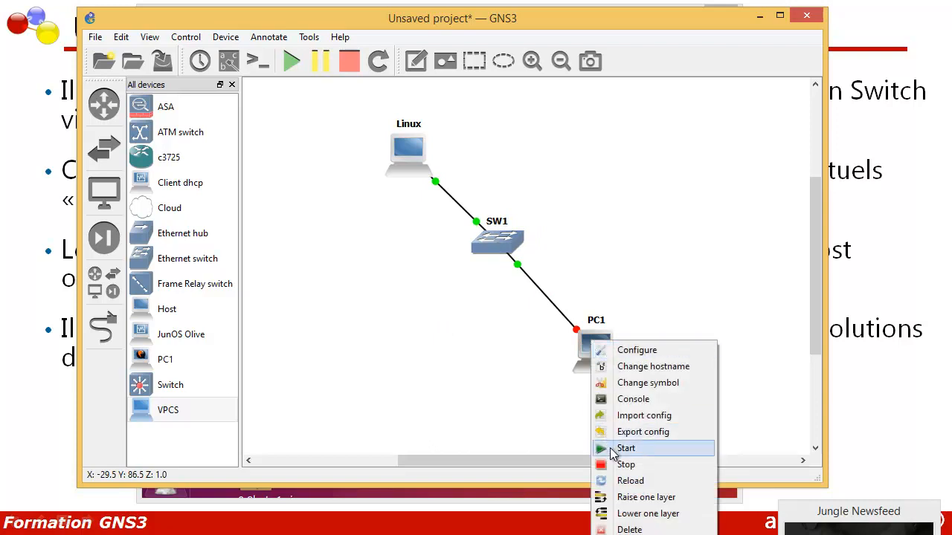
click(611, 449)
- Open PC1's console, decline the SuperPuTTY update, and shrink the console window
right_click(588, 353)
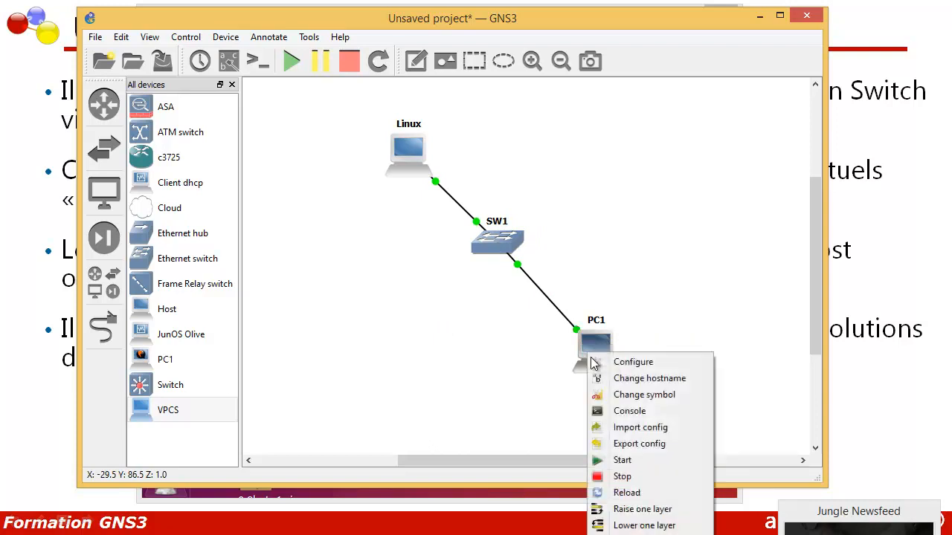
click(607, 411)
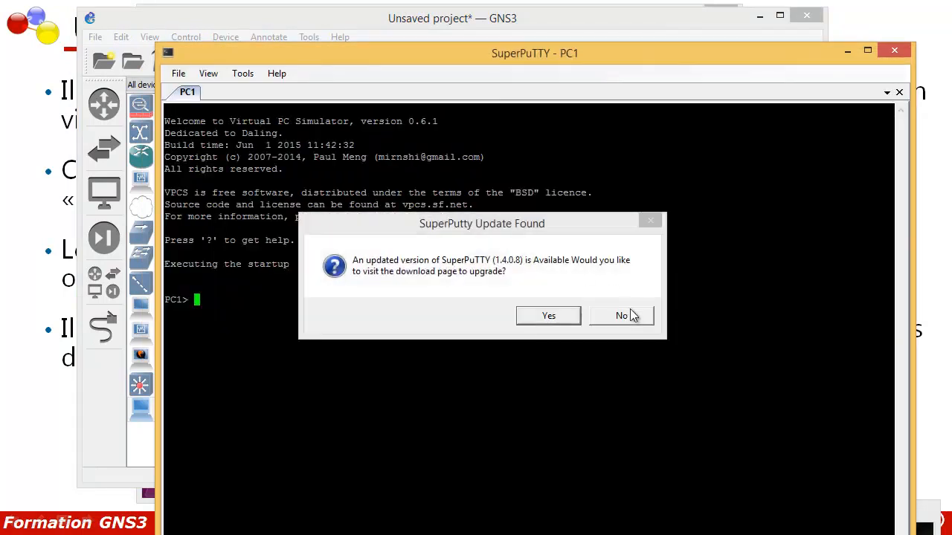
click(629, 315)
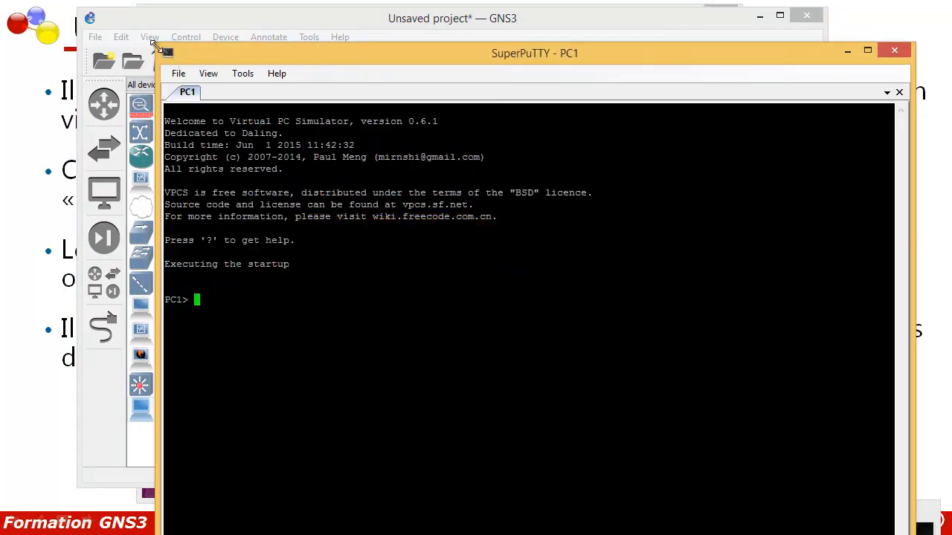
drag(157, 47, 233, 92)
- Assign PC1 the IP address 192.168.129.129 with subnet mask 255.255.255.0 in its console
text(ip )
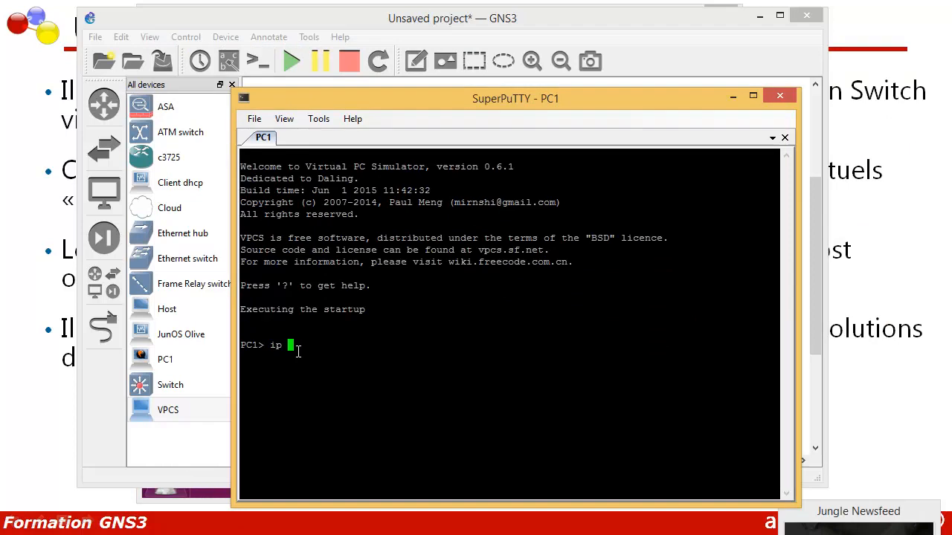
text(192.168.129.129)
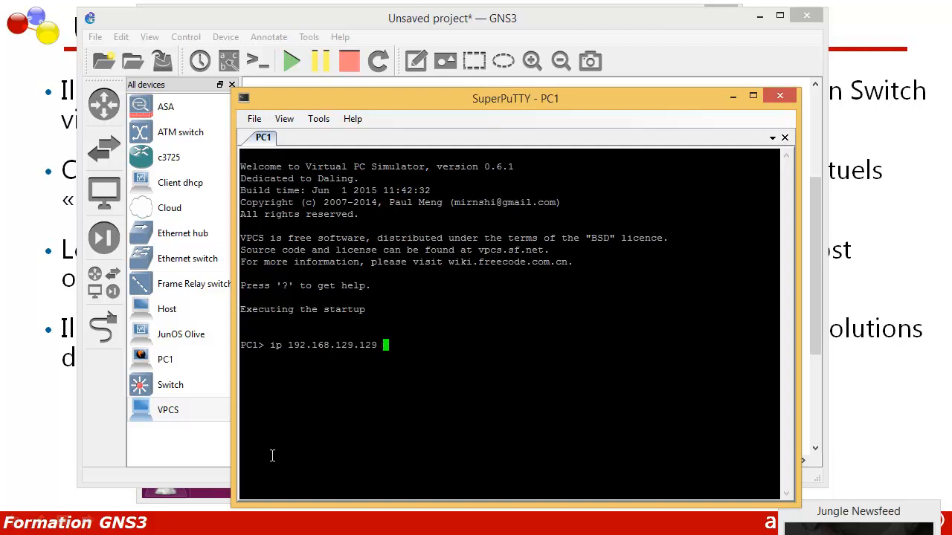
text( 255.)
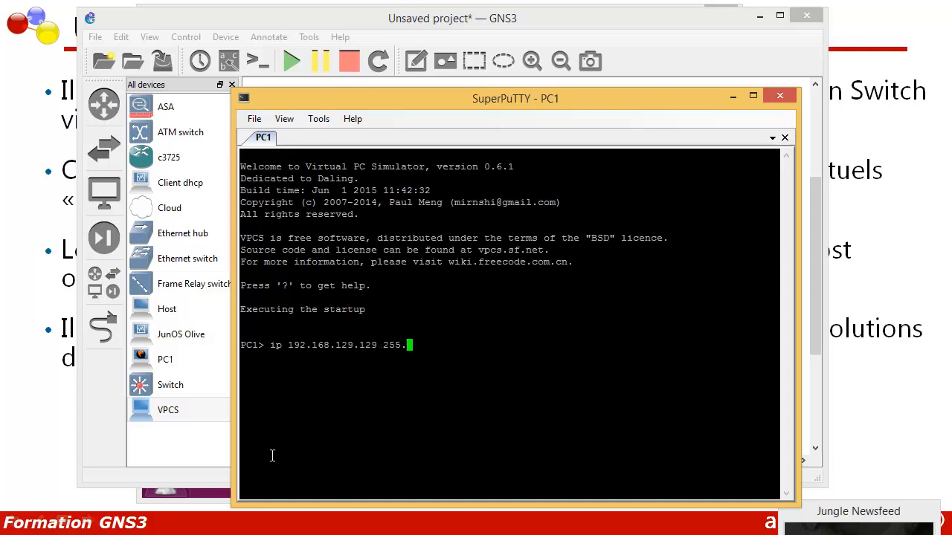
text(255.255.0)
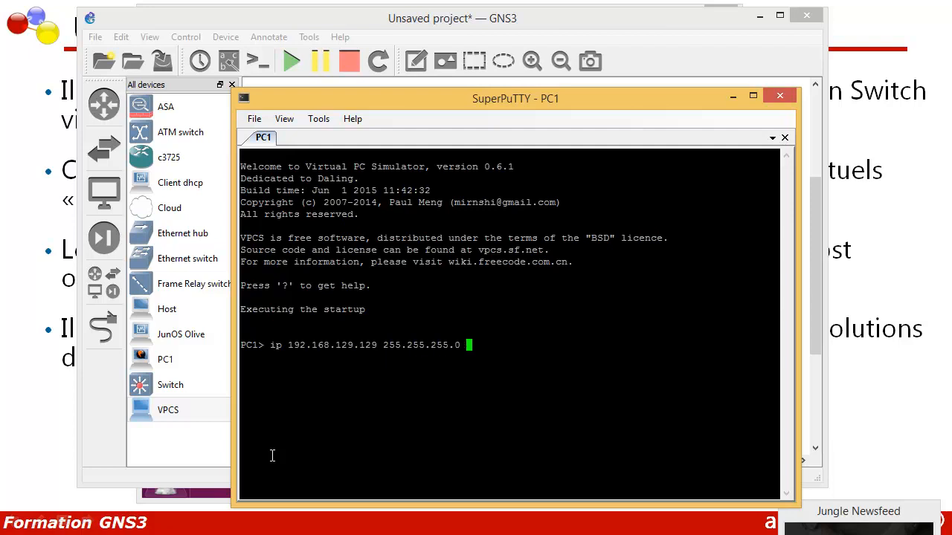
key(Return)
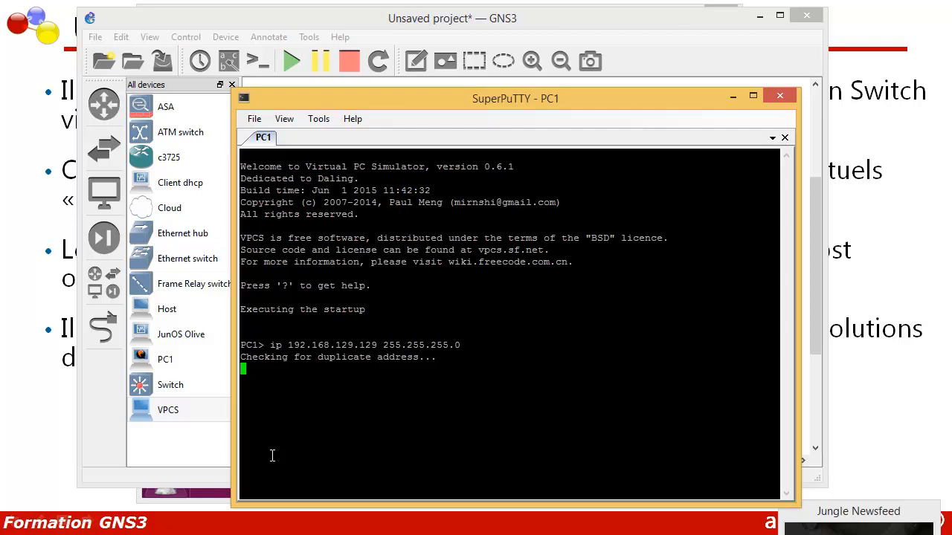
text(ping)
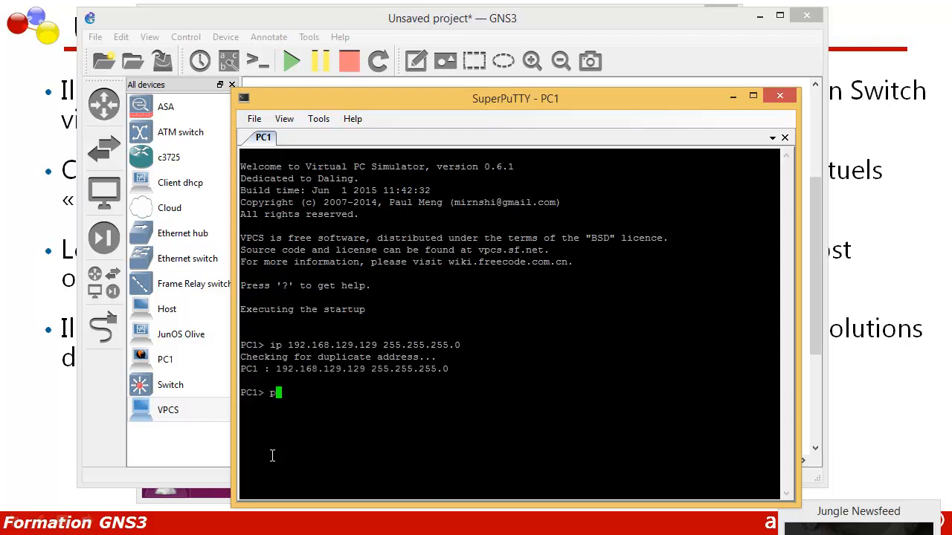
key(BackSpace)
key(BackSpace)
key(BackSpace)
key(BackSpace)
key(BackSpace)
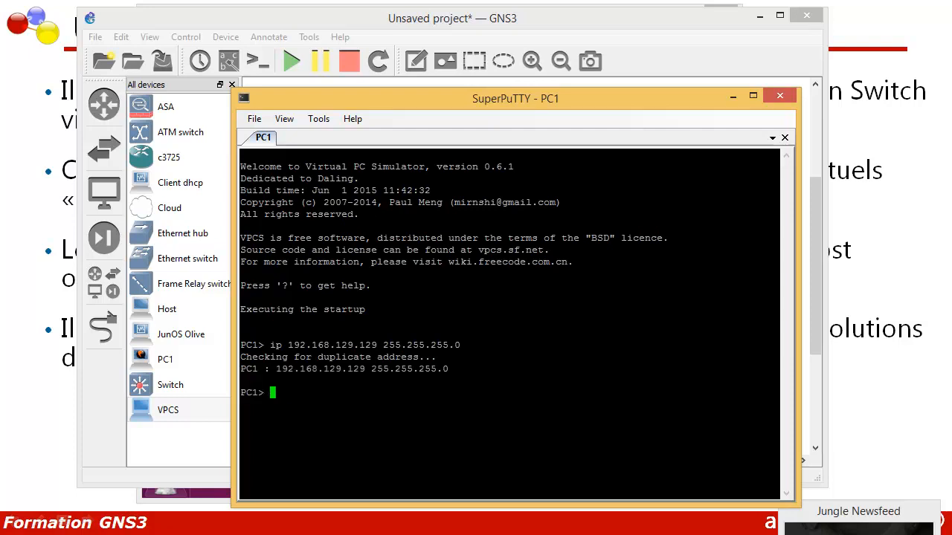
- Switch to the Ubuntu 15 virtual machine in VMware Player and ping PC1 at 192.168.129.129 from its terminal
key(alt+Tab)
click(324, 362)
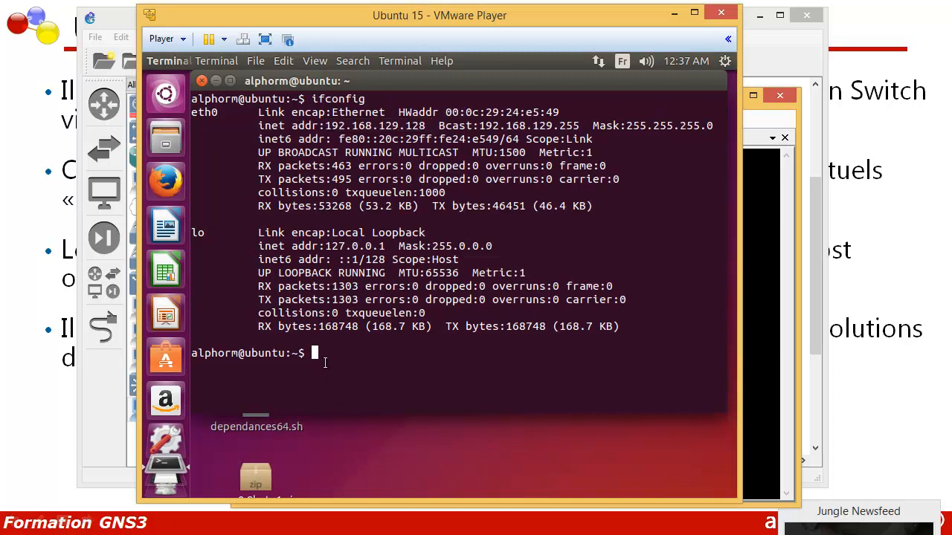
key(Return)
key(Return)
key(Return)
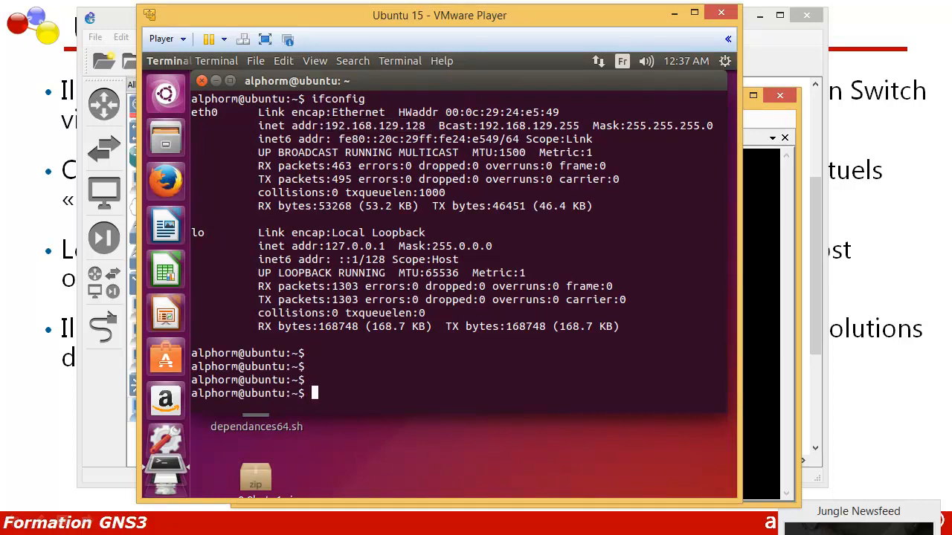
text(ping)
text(192.168.129.129)
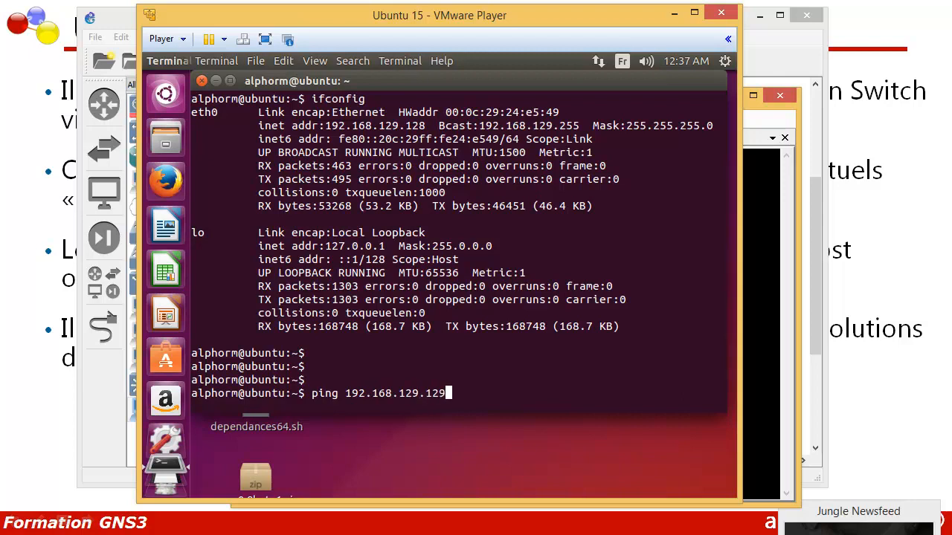
key(Return)
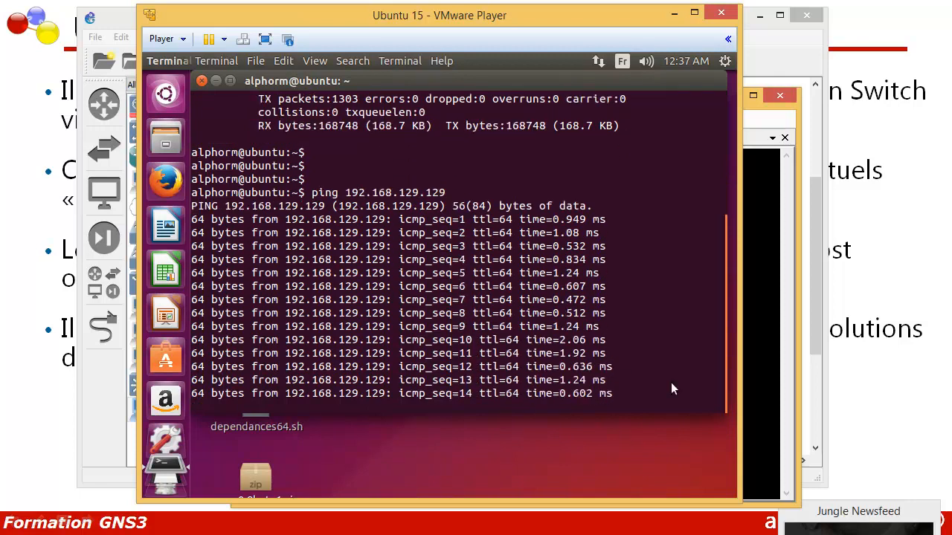
- Return to PC1's SuperPuTTY console and bring the GNS3 topology window to the front
click(775, 385)
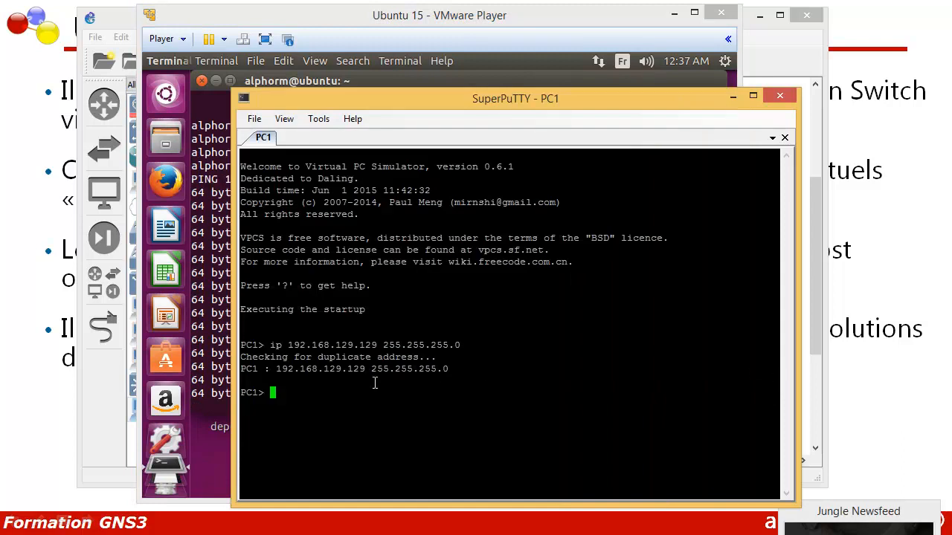
click(751, 65)
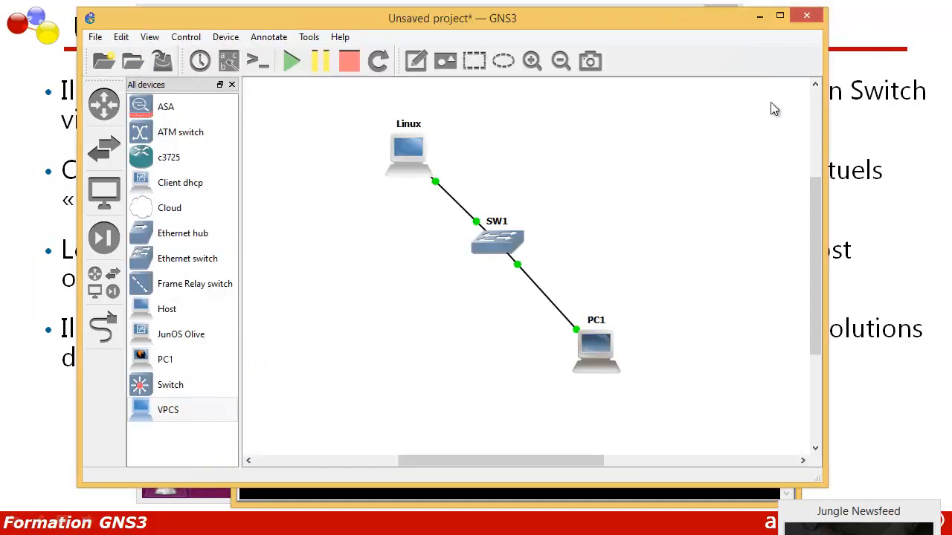